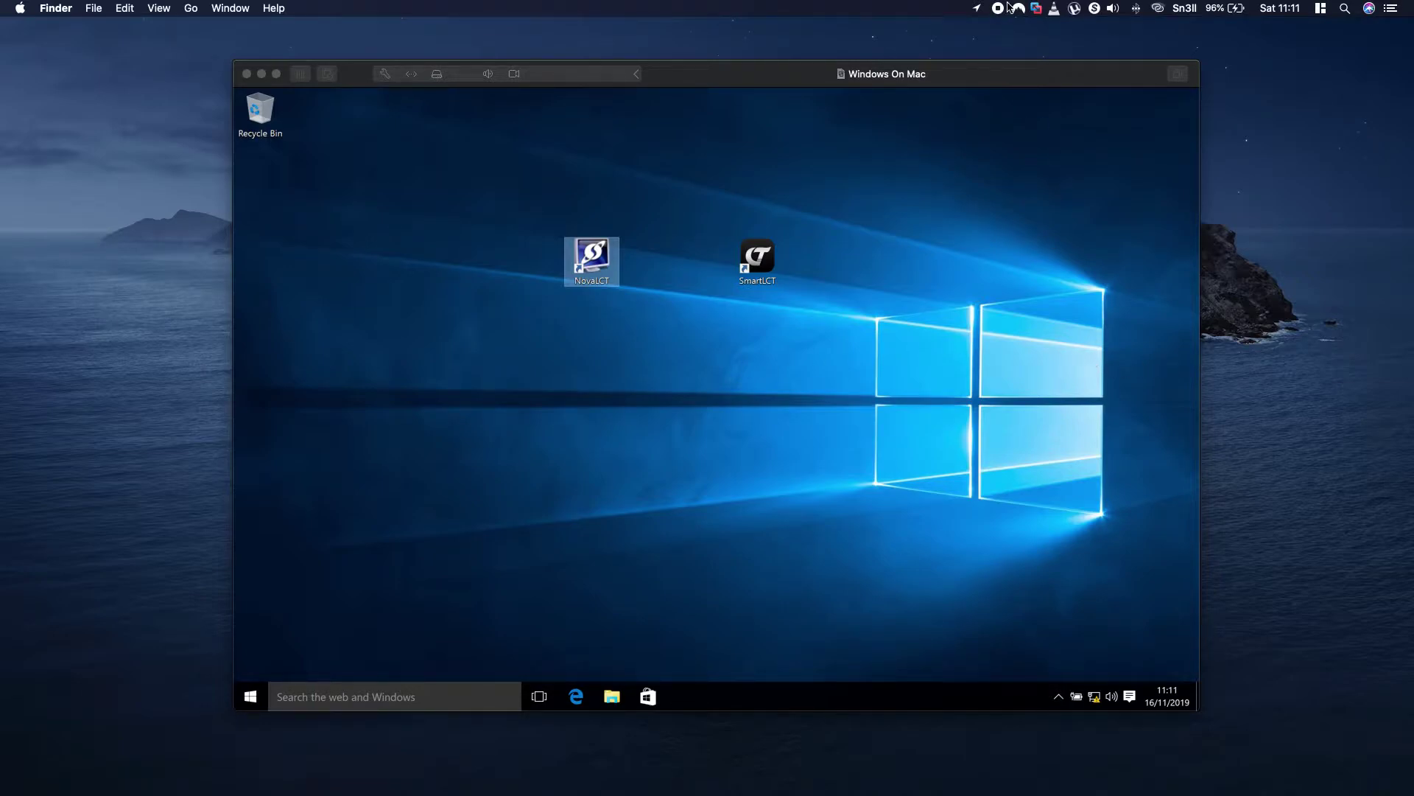
Browse the app list in VMware Fusion's menu-bar control panel
click(1037, 9)
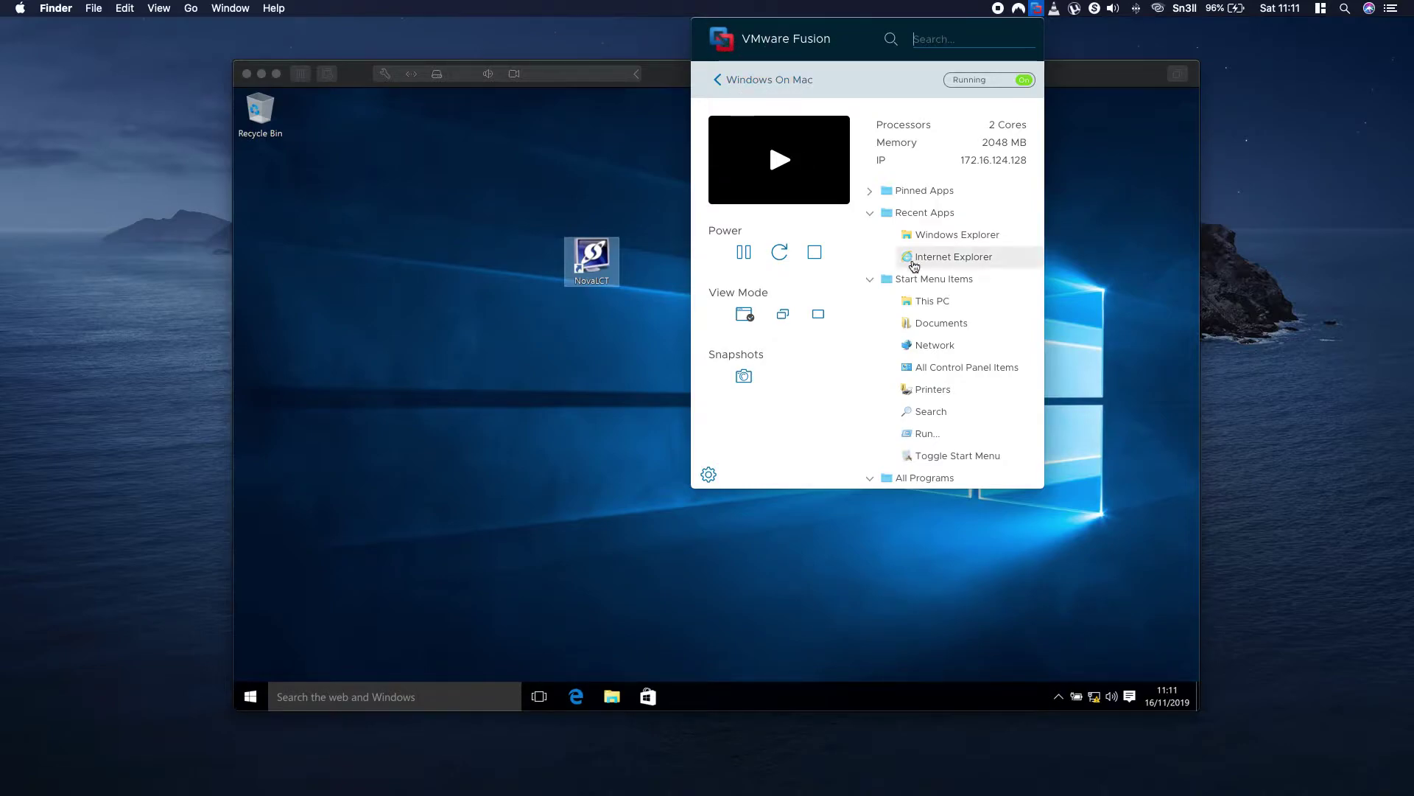
scroll(872, 265, down, 4)
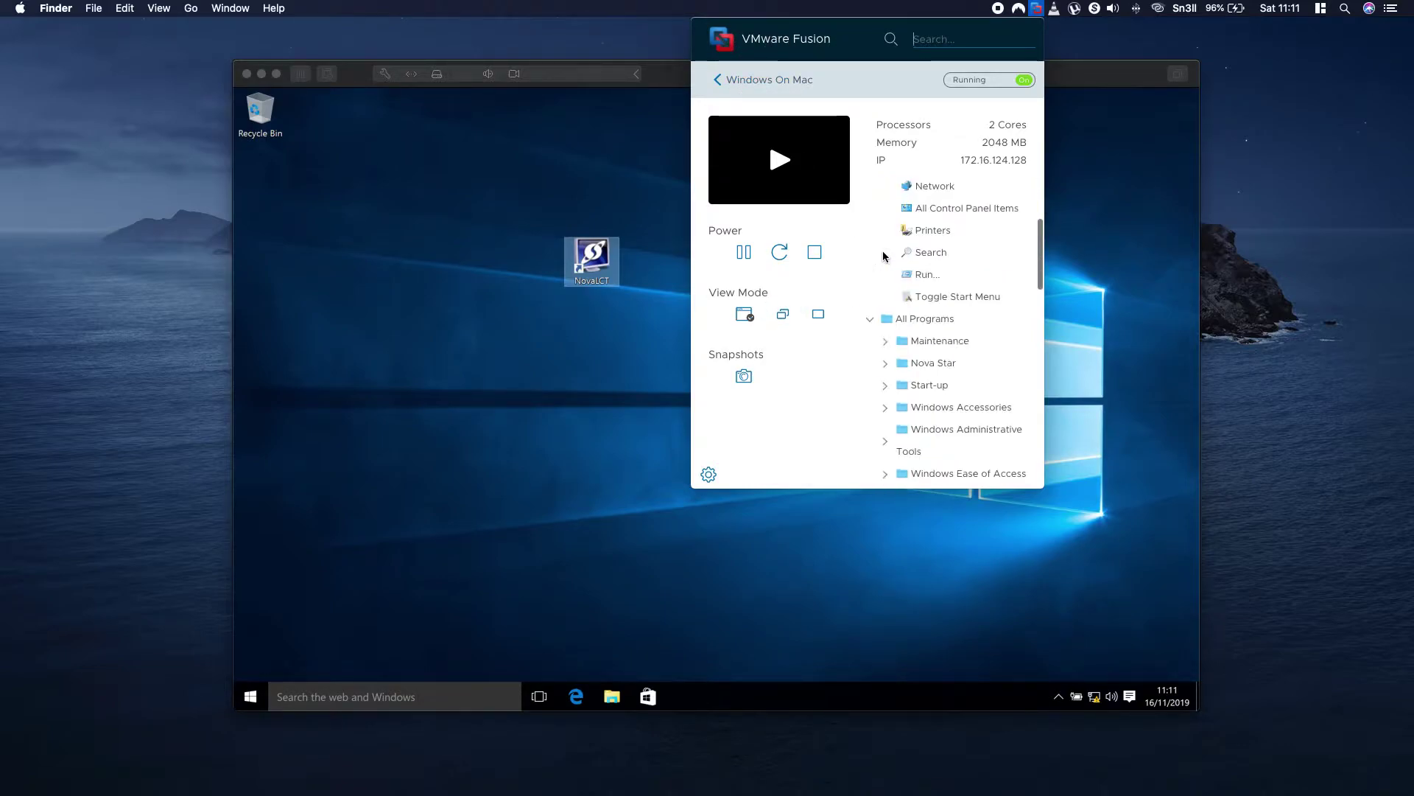
scroll(888, 247, down, 6)
scroll(899, 242, down, 1)
scroll(899, 242, up, 10)
scroll(899, 242, up, 2)
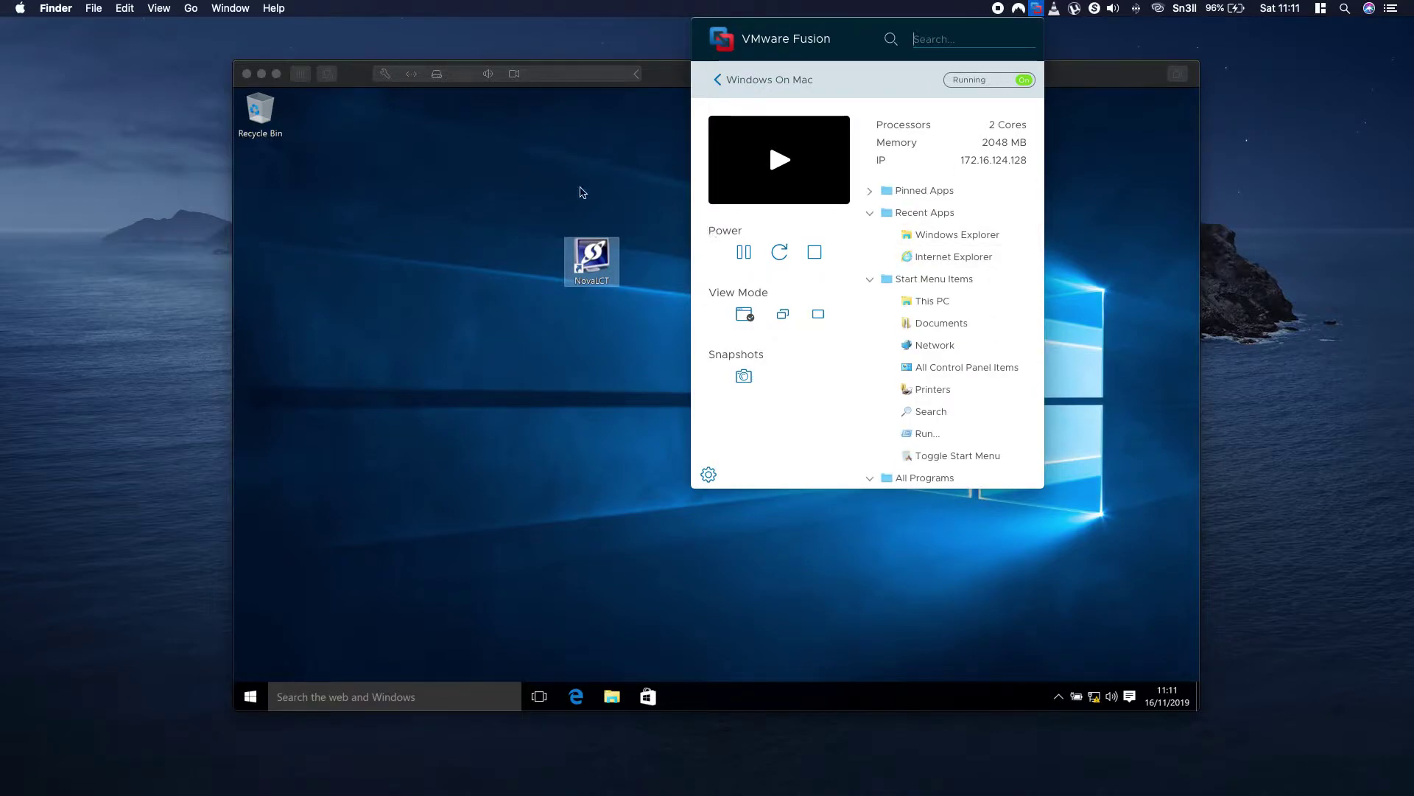
Close the panel, focus the Windows On Mac window, then move to the full-screen Chrome space
click(597, 73)
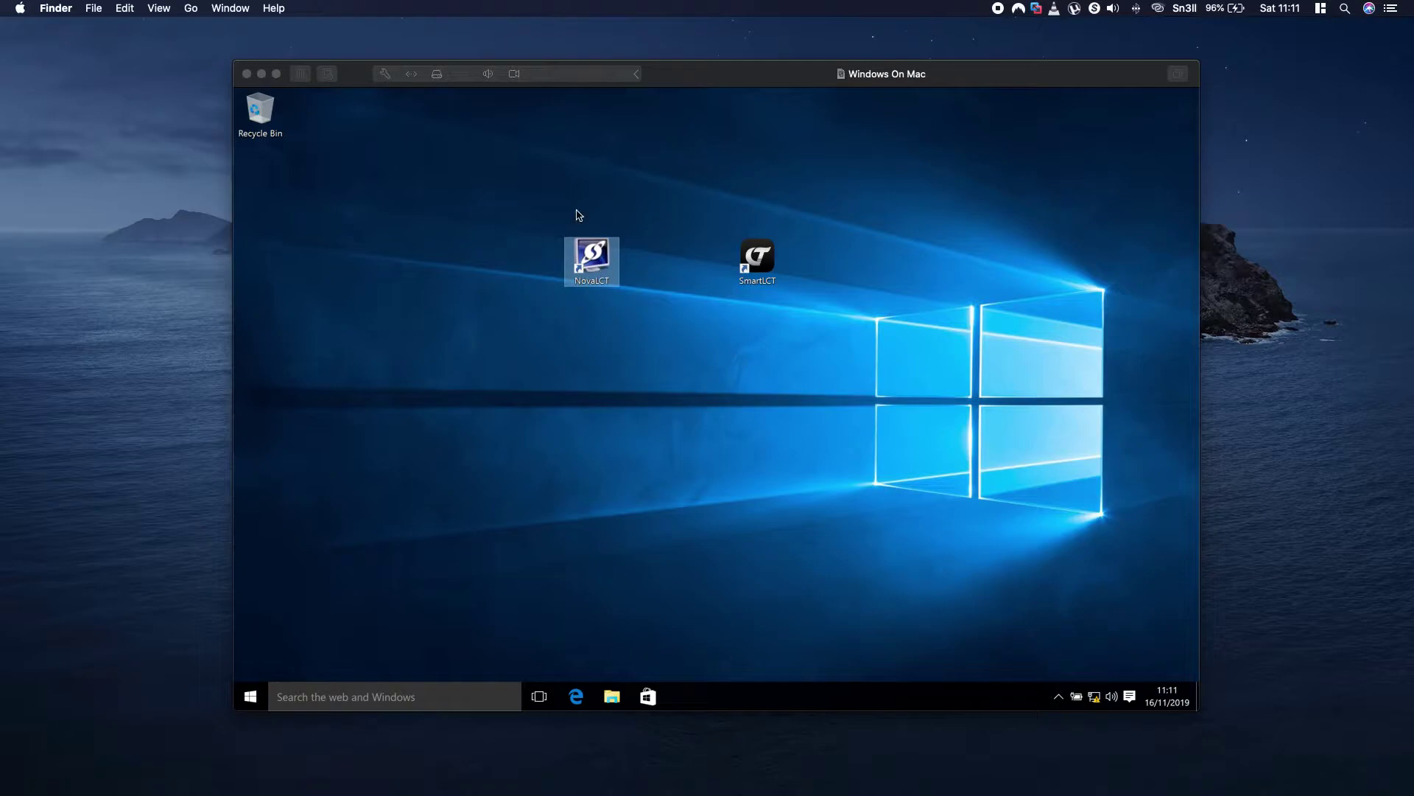
click(546, 81)
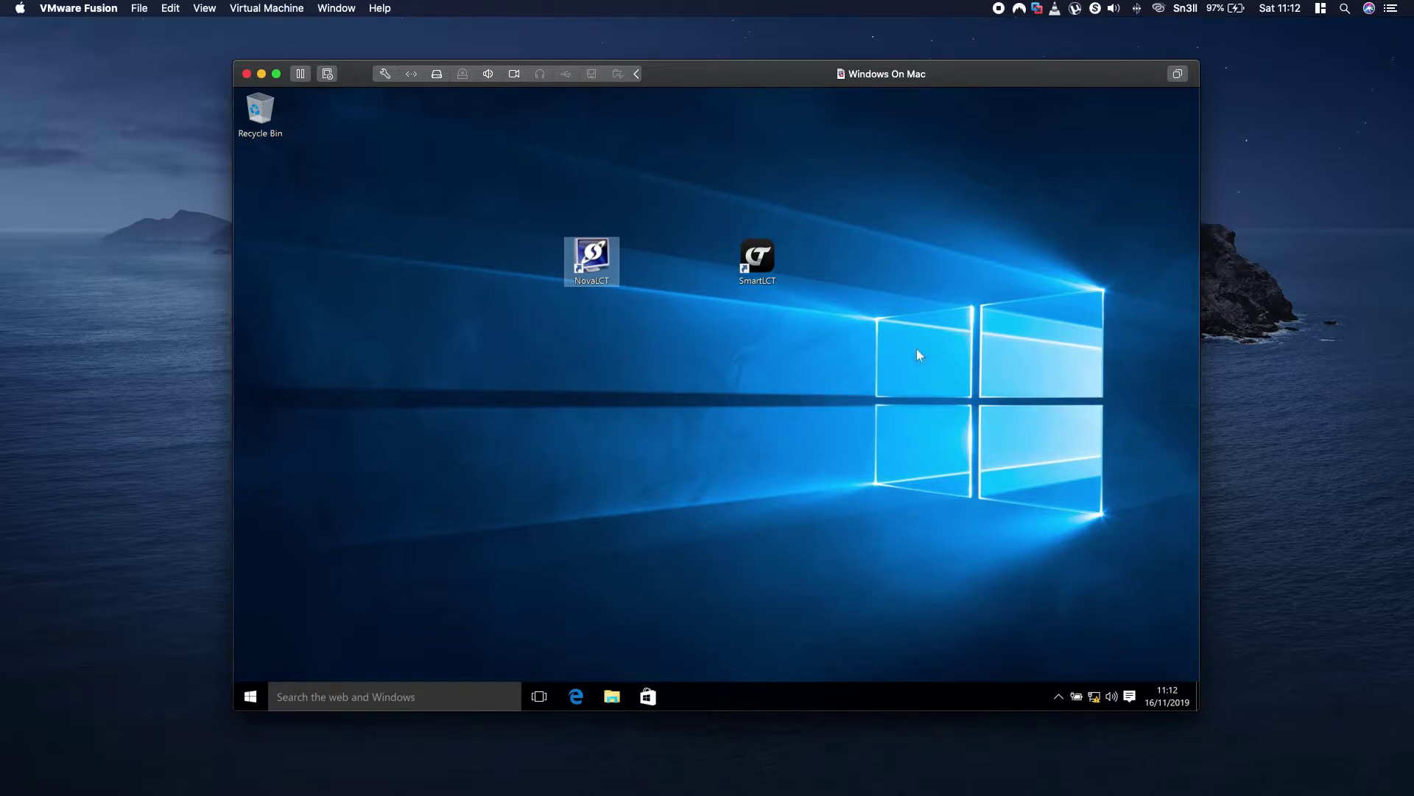
key(ctrl+Right)
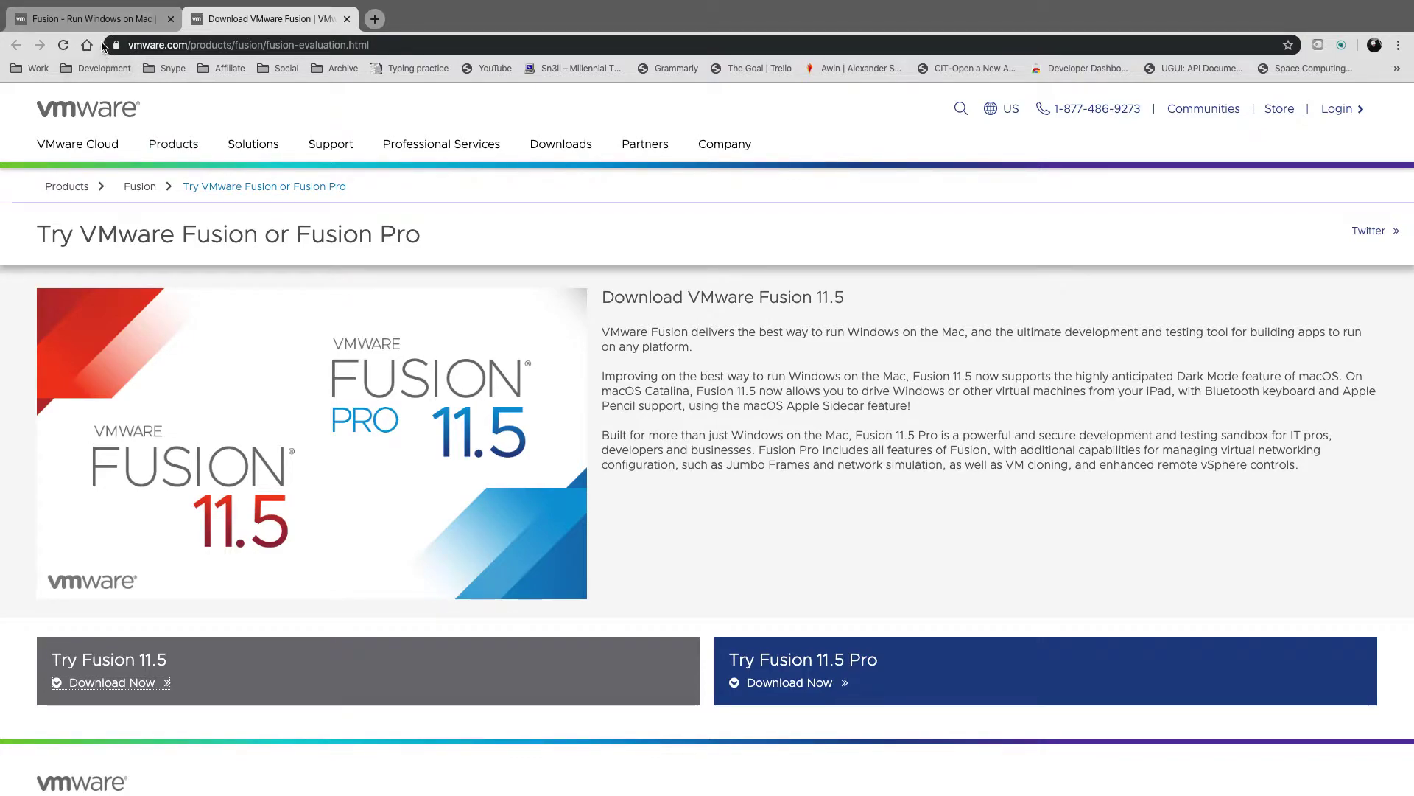
Switch Chrome to the 'Fusion - Run Windows on Mac' overview tab
click(95, 18)
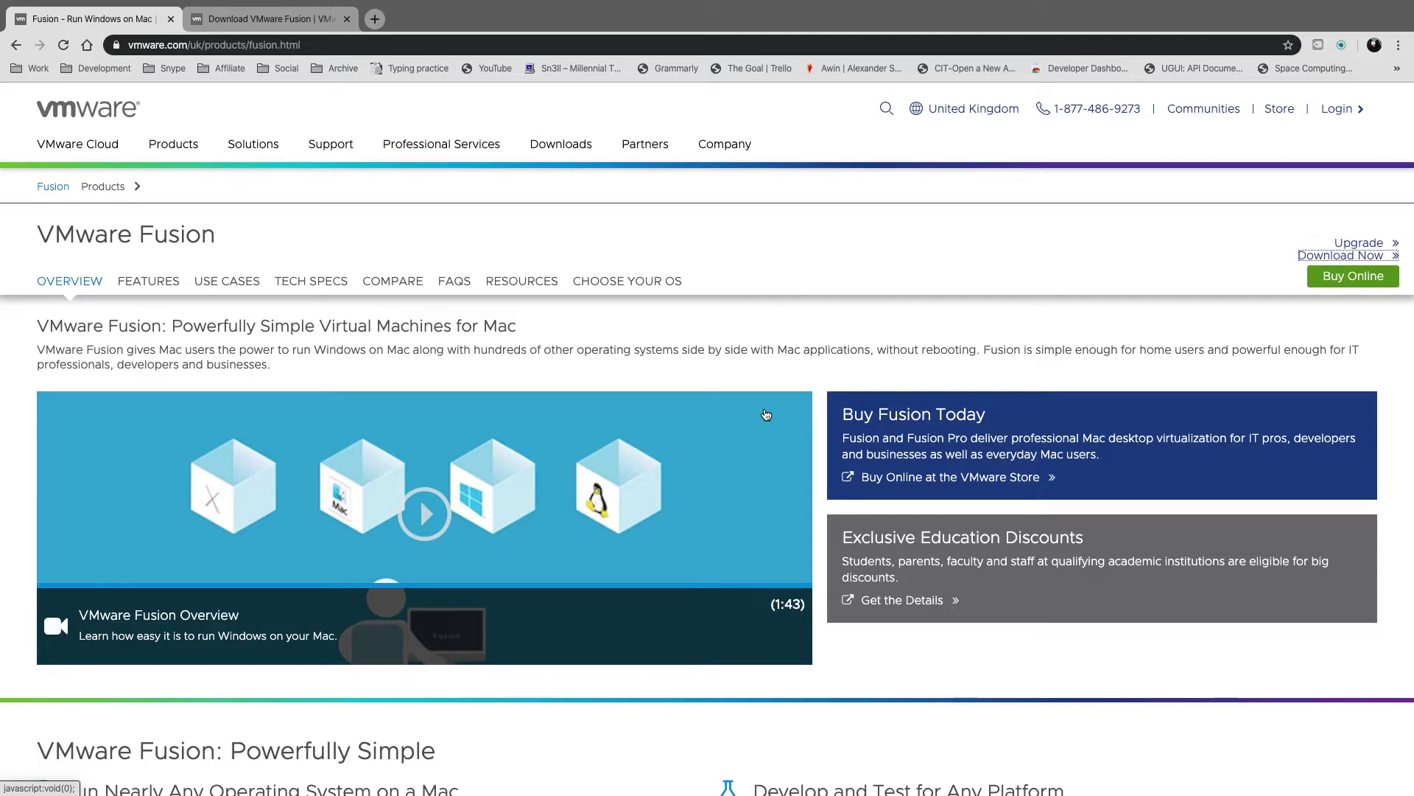
scroll(766, 415, down, 2)
scroll(766, 415, down, 3)
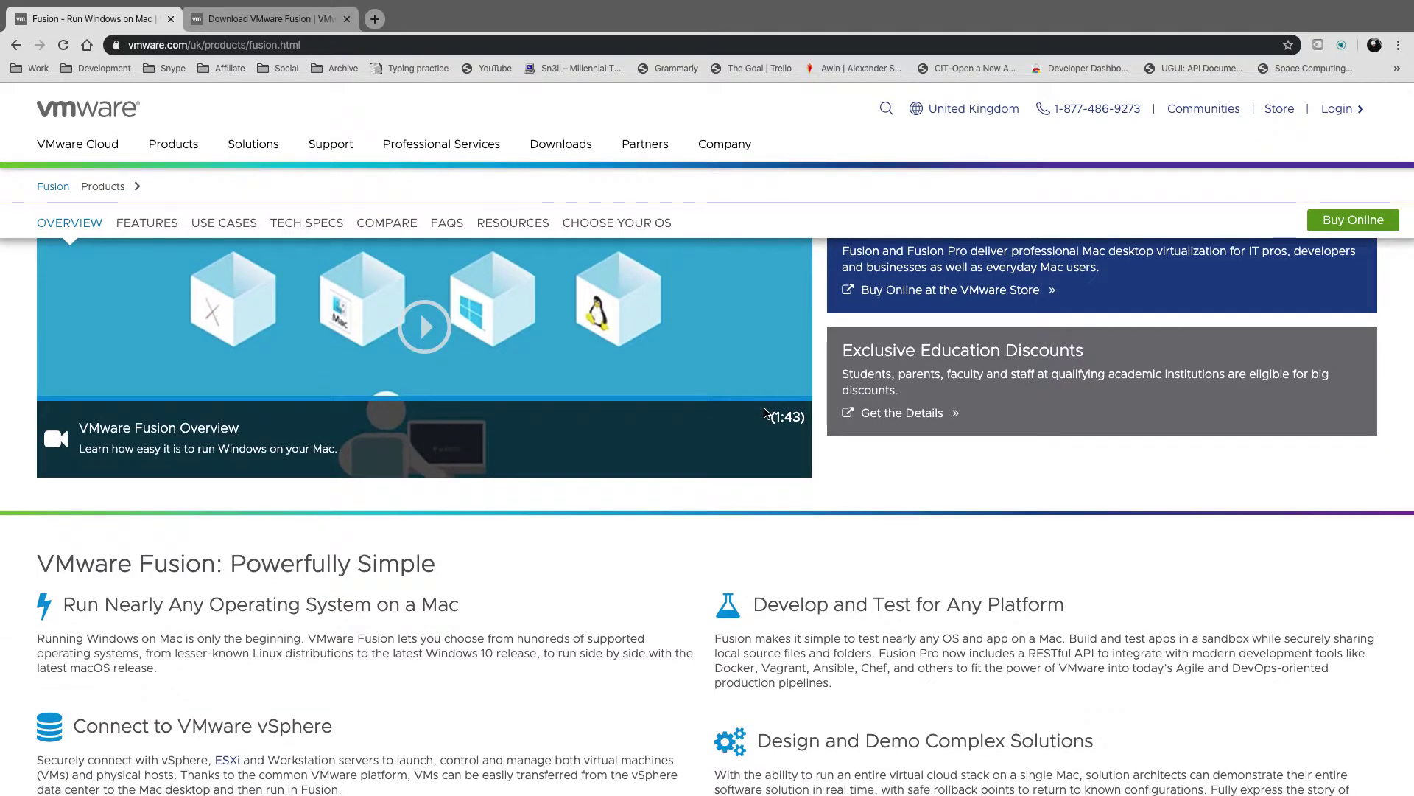
scroll(766, 415, up, 3)
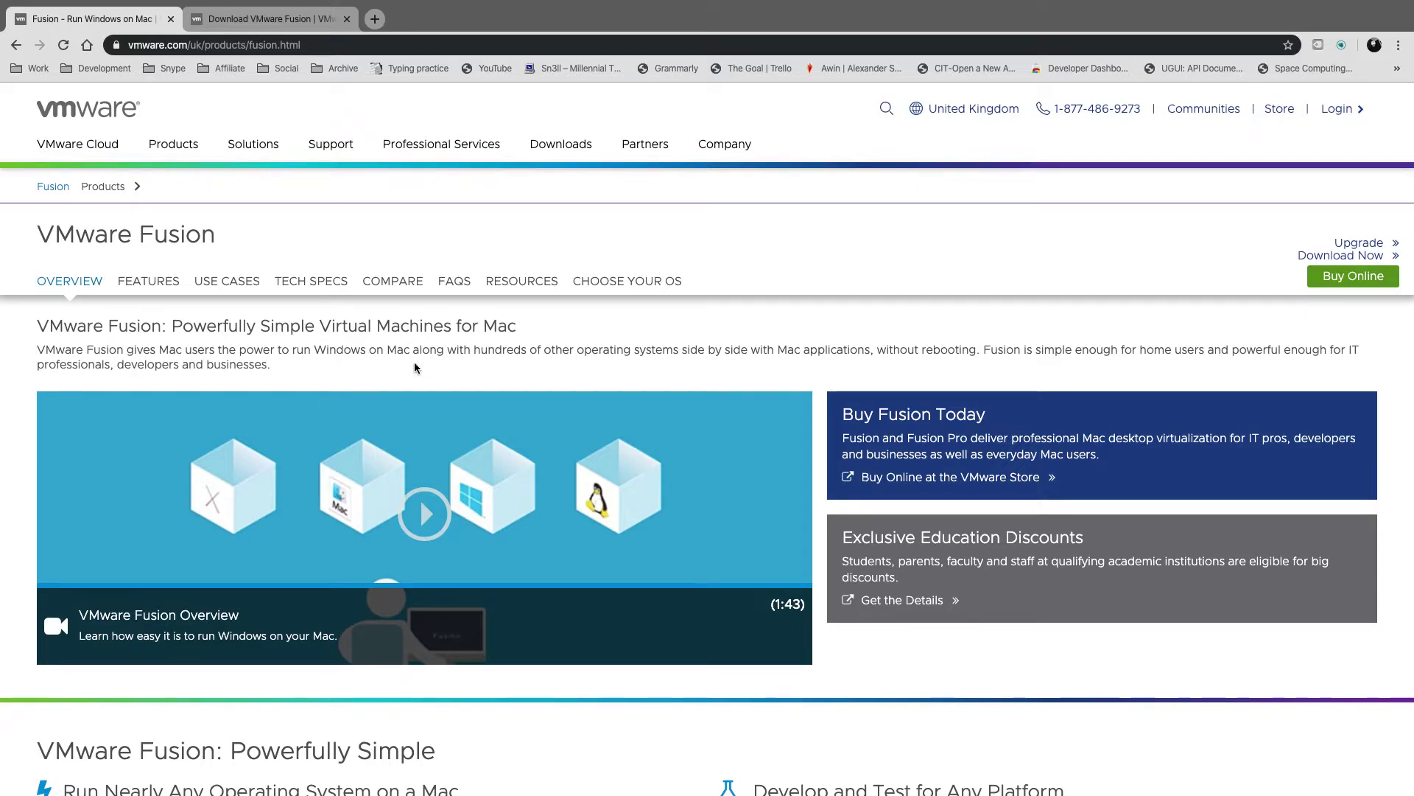
Scroll down through the Fusion overview and features sections
scroll(415, 367, down, 5)
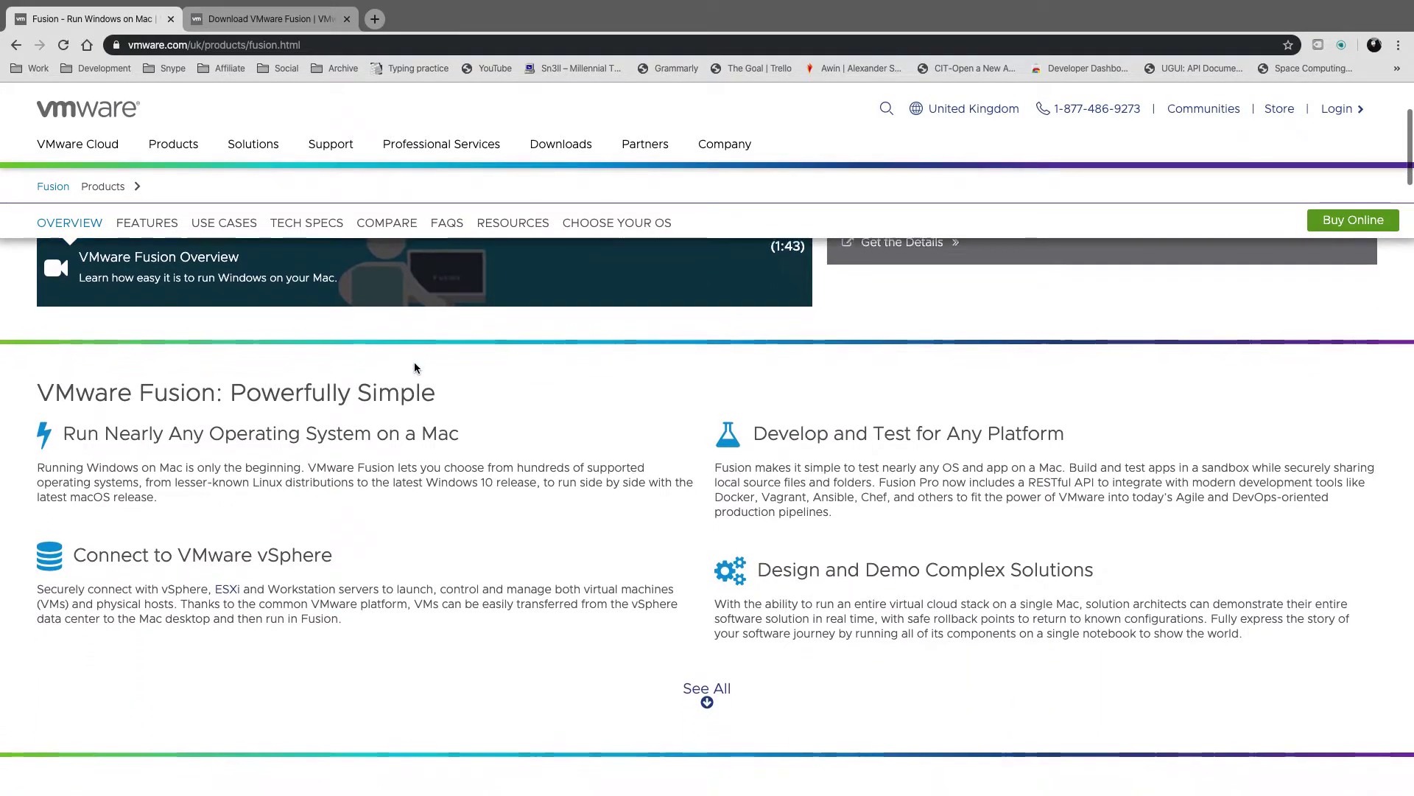
scroll(415, 368, down, 2)
scroll(415, 364, down, 1)
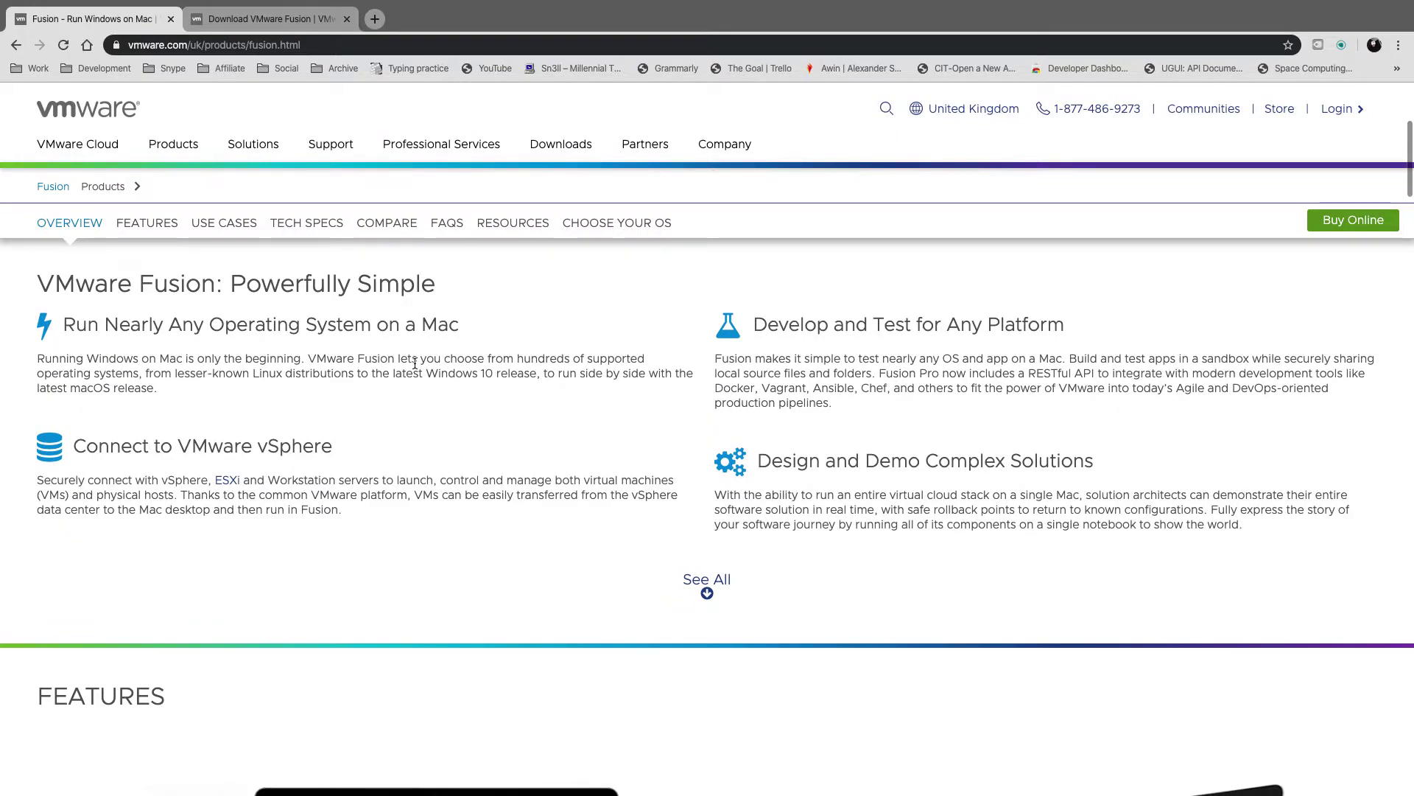
scroll(415, 363, down, 2)
scroll(415, 364, down, 1)
scroll(414, 363, down, 1)
scroll(417, 367, down, 2)
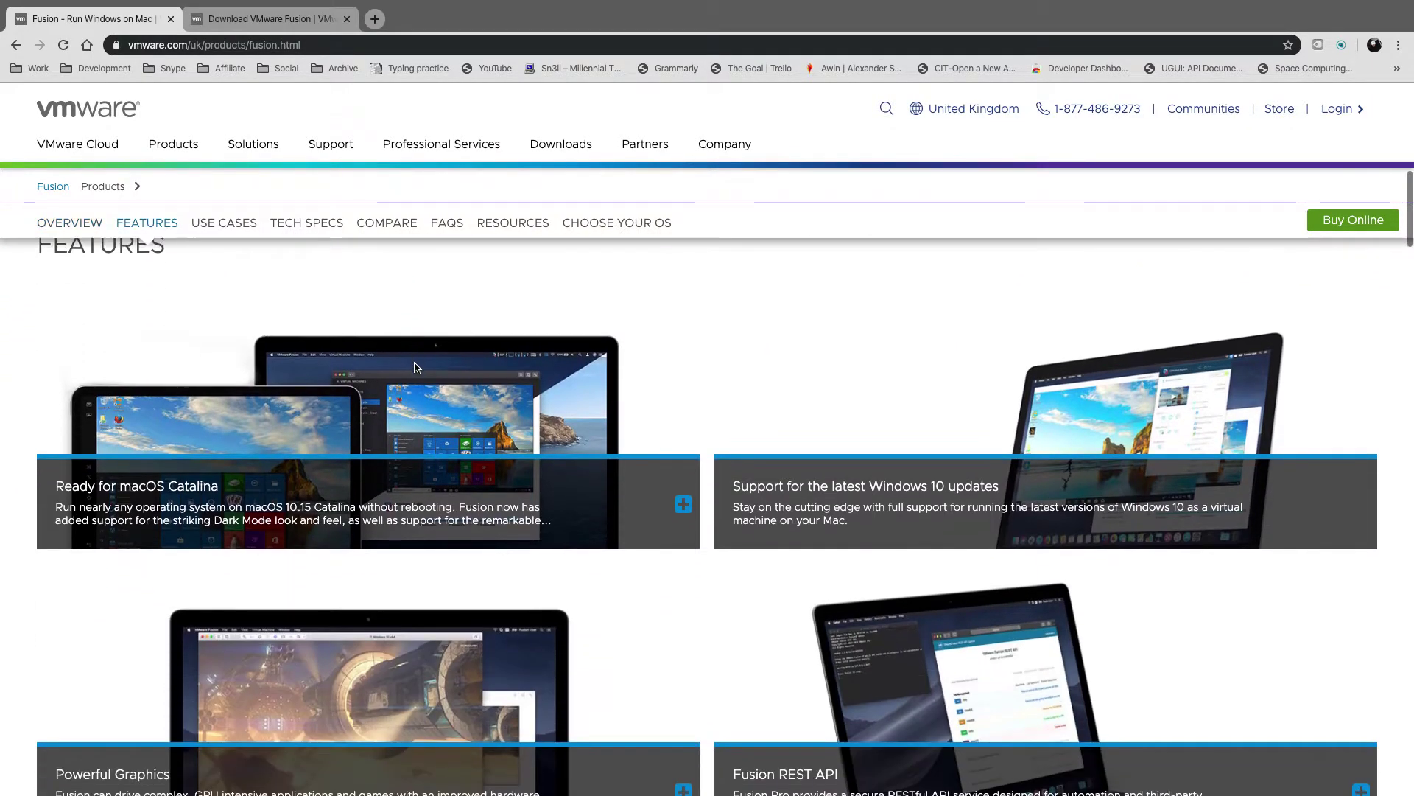
scroll(416, 367, down, 1)
scroll(417, 368, down, 2)
scroll(416, 368, down, 2)
scroll(417, 368, up, 8)
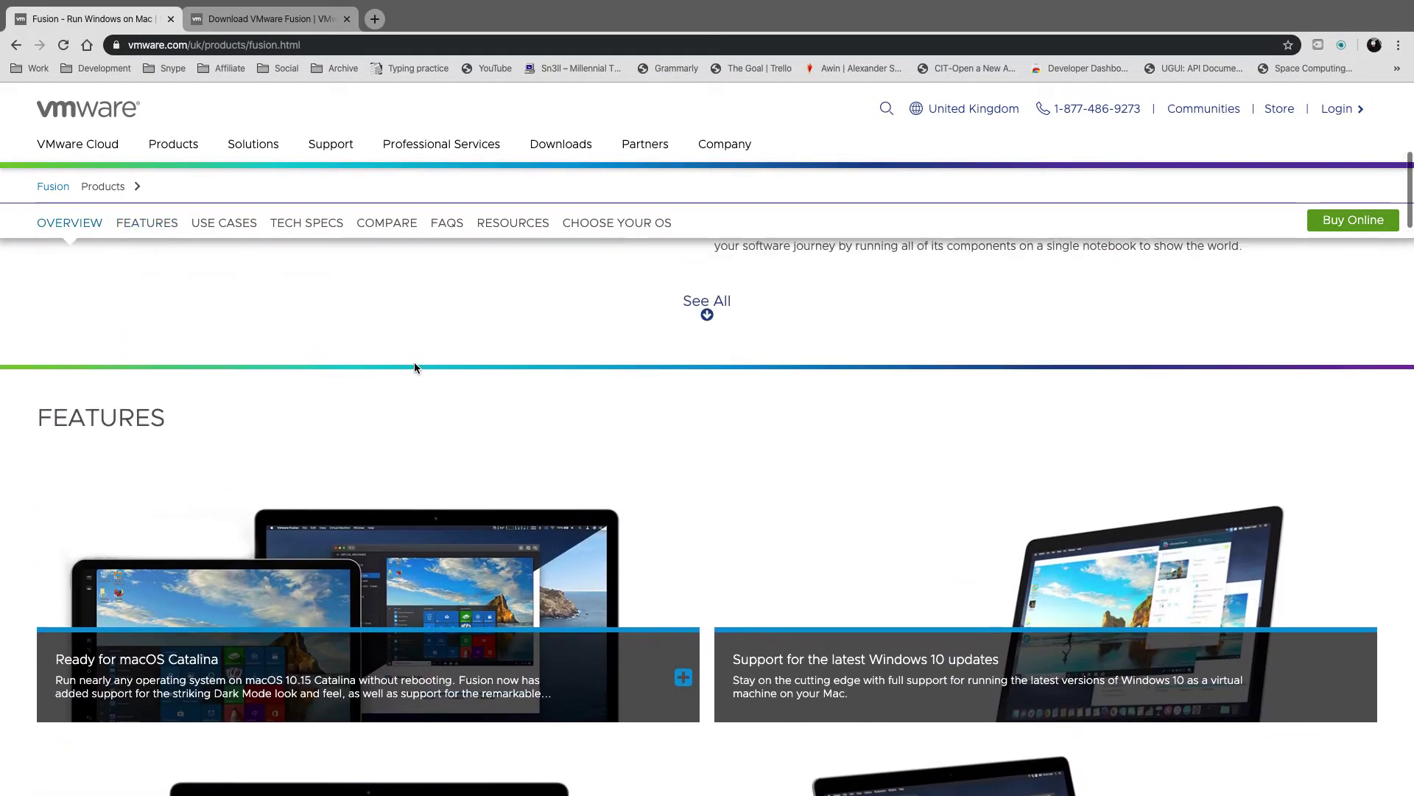
scroll(415, 367, up, 3)
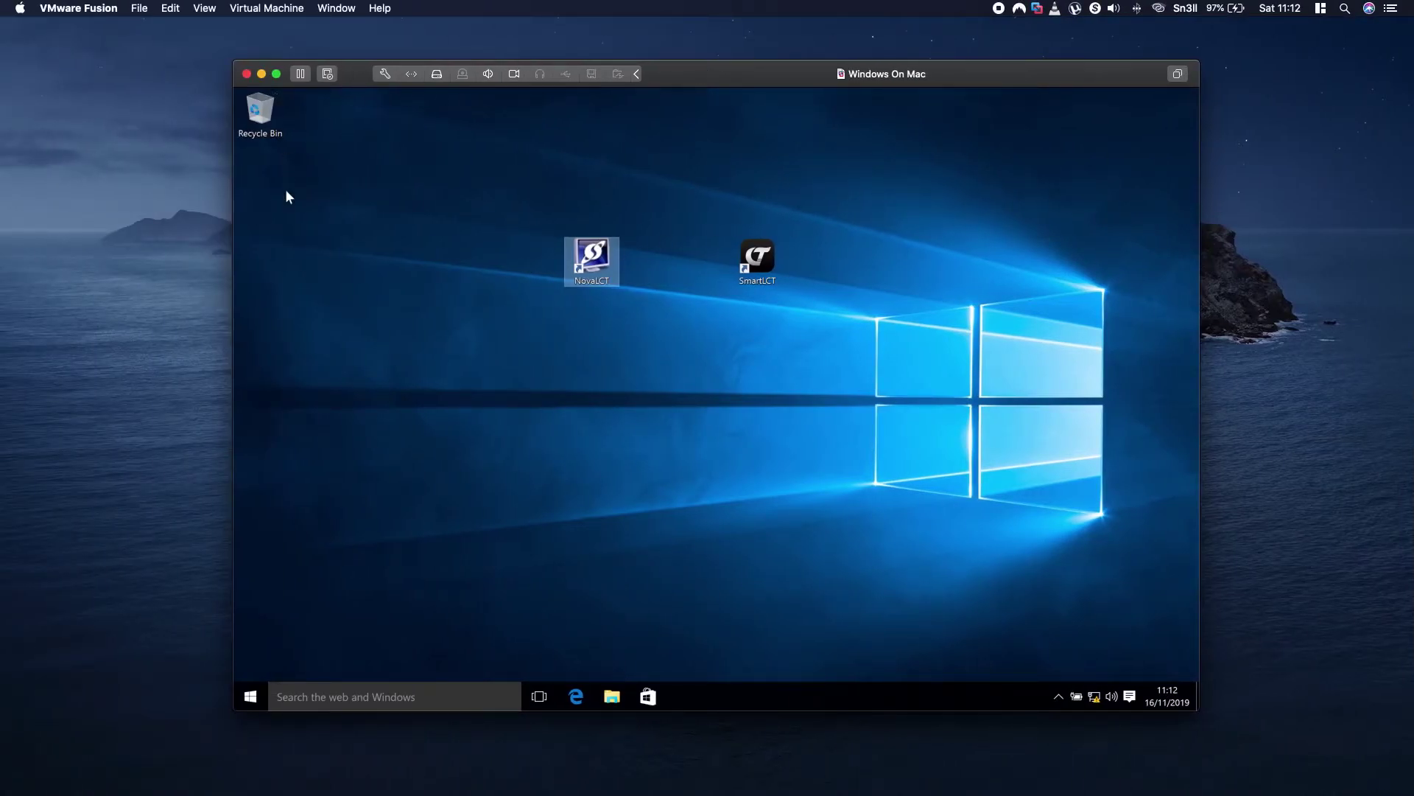
Shift the Windows On Mac window slightly left and approve NovaLCT's UAC prompt
drag(705, 82, 680, 87)
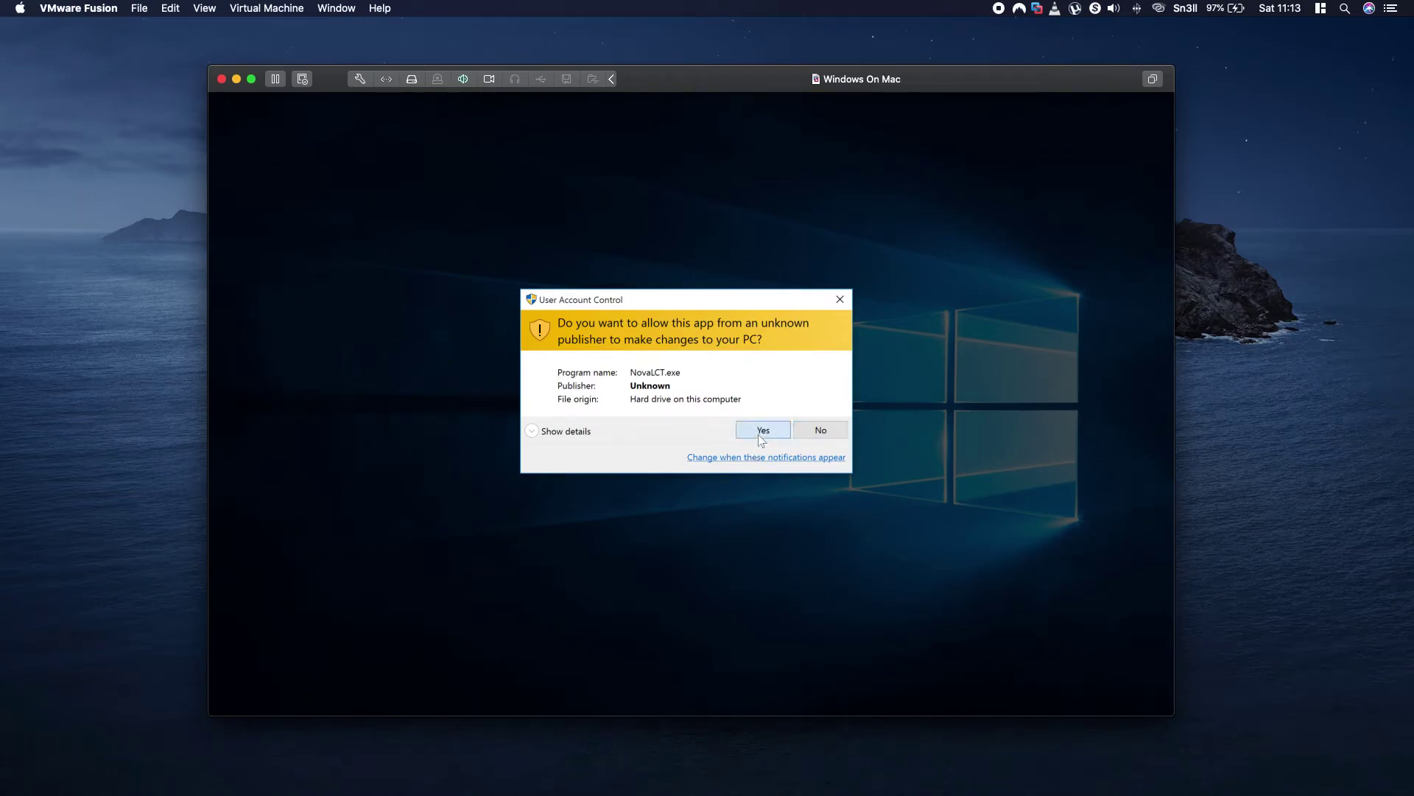
click(758, 427)
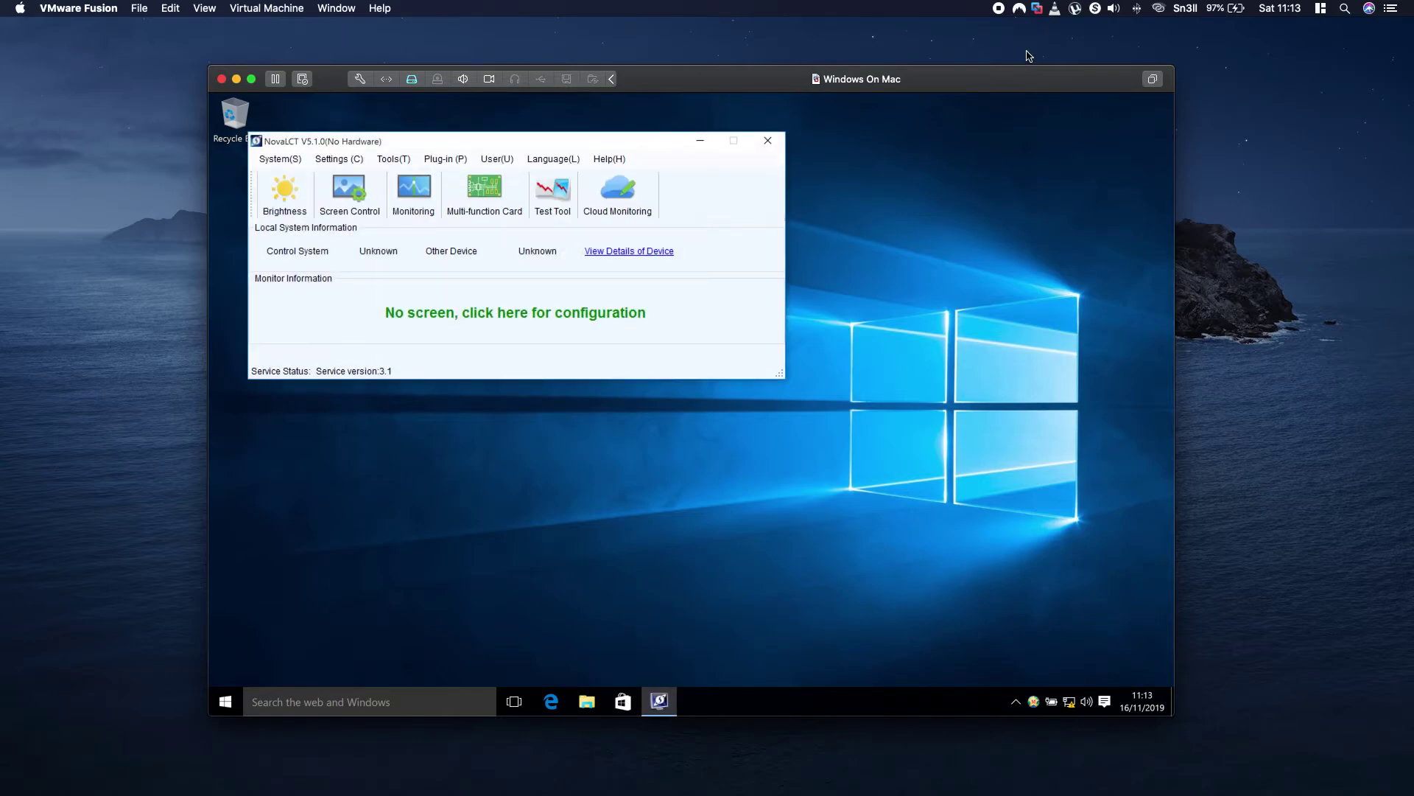
Place the NovaLCT window mid-desktop, just below the NovaLCT and SmartLCT icons
mouse_move(611, 145)
mouse_down()
mouse_move(767, 282)
mouse_move(749, 238)
mouse_up()
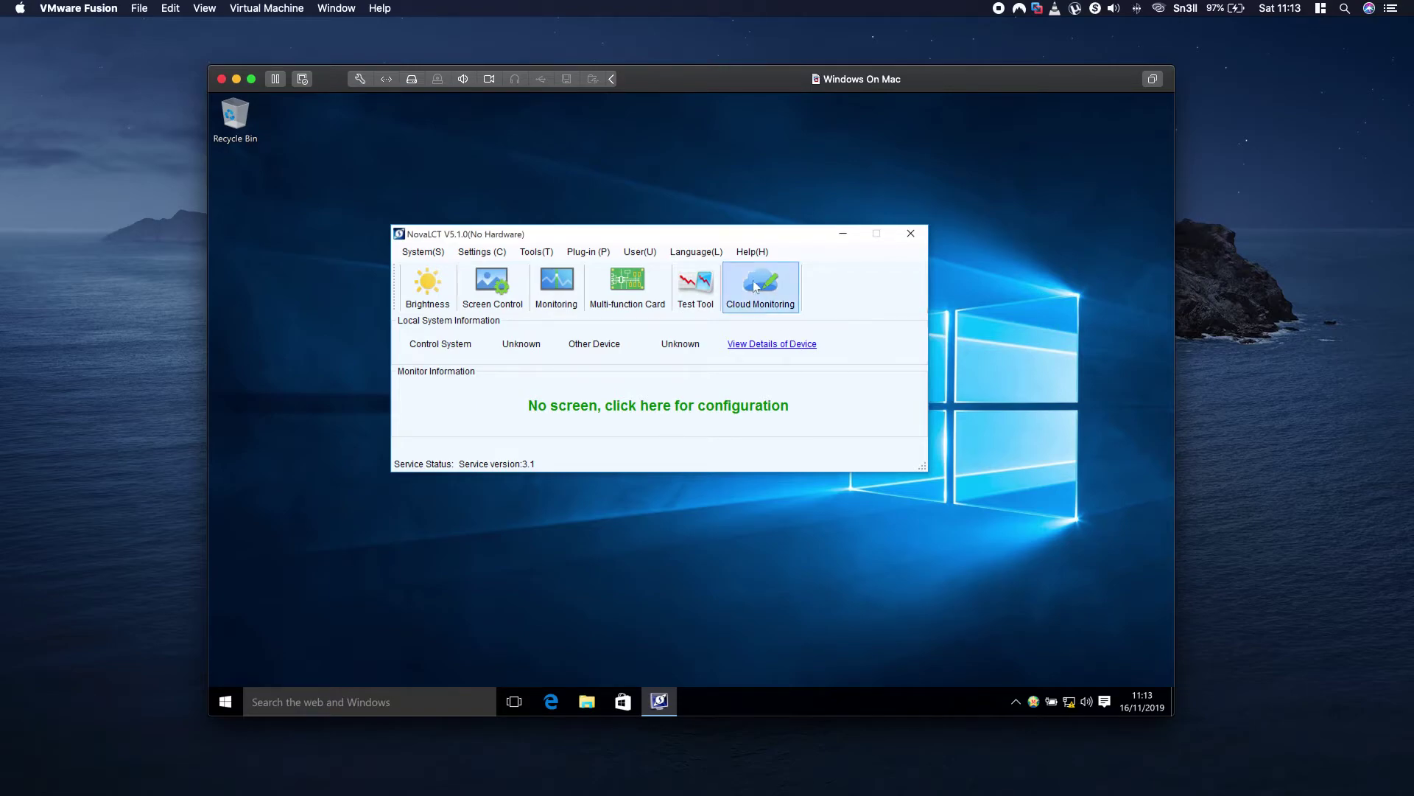
drag(770, 239, 773, 202)
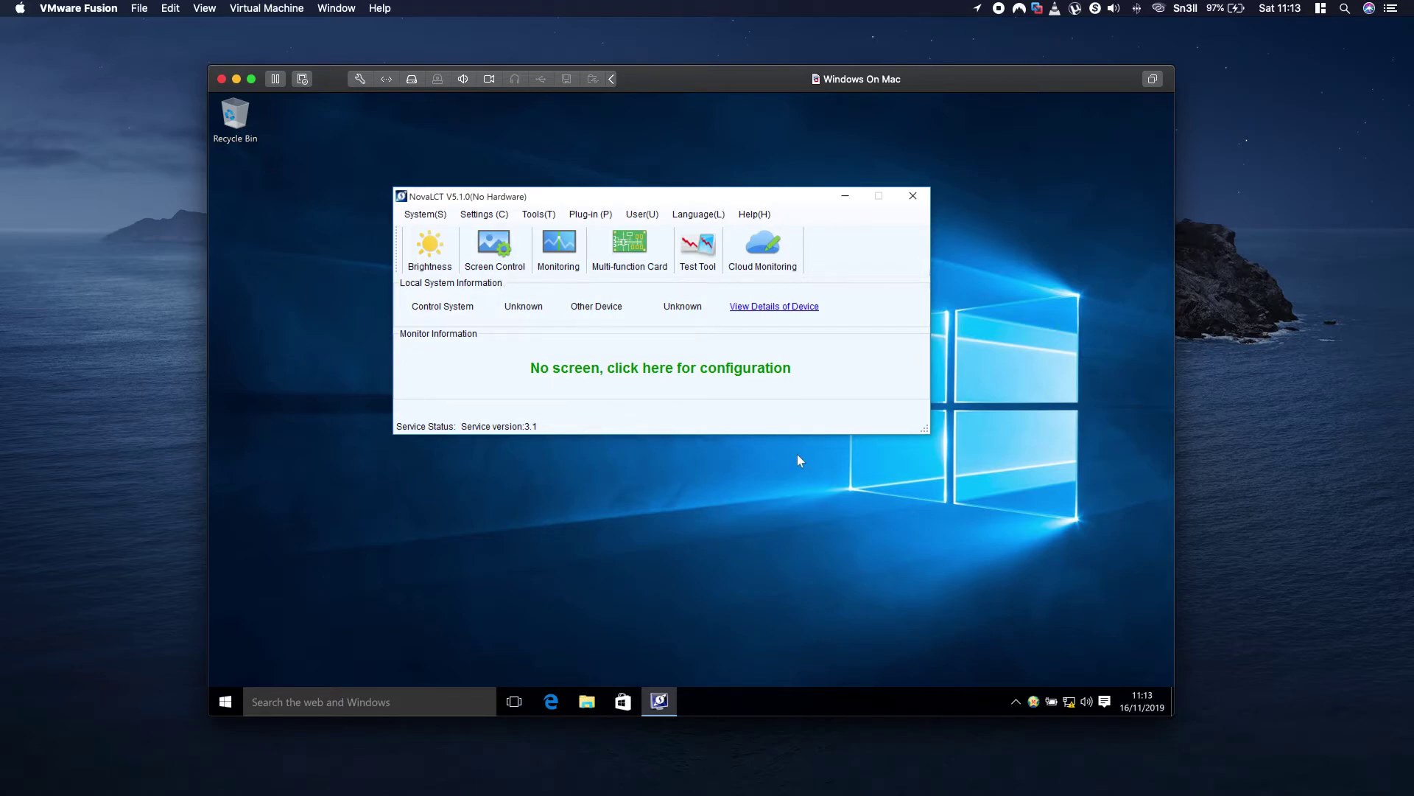
mouse_move(627, 195)
mouse_down()
mouse_move(725, 259)
mouse_move(606, 330)
mouse_up()
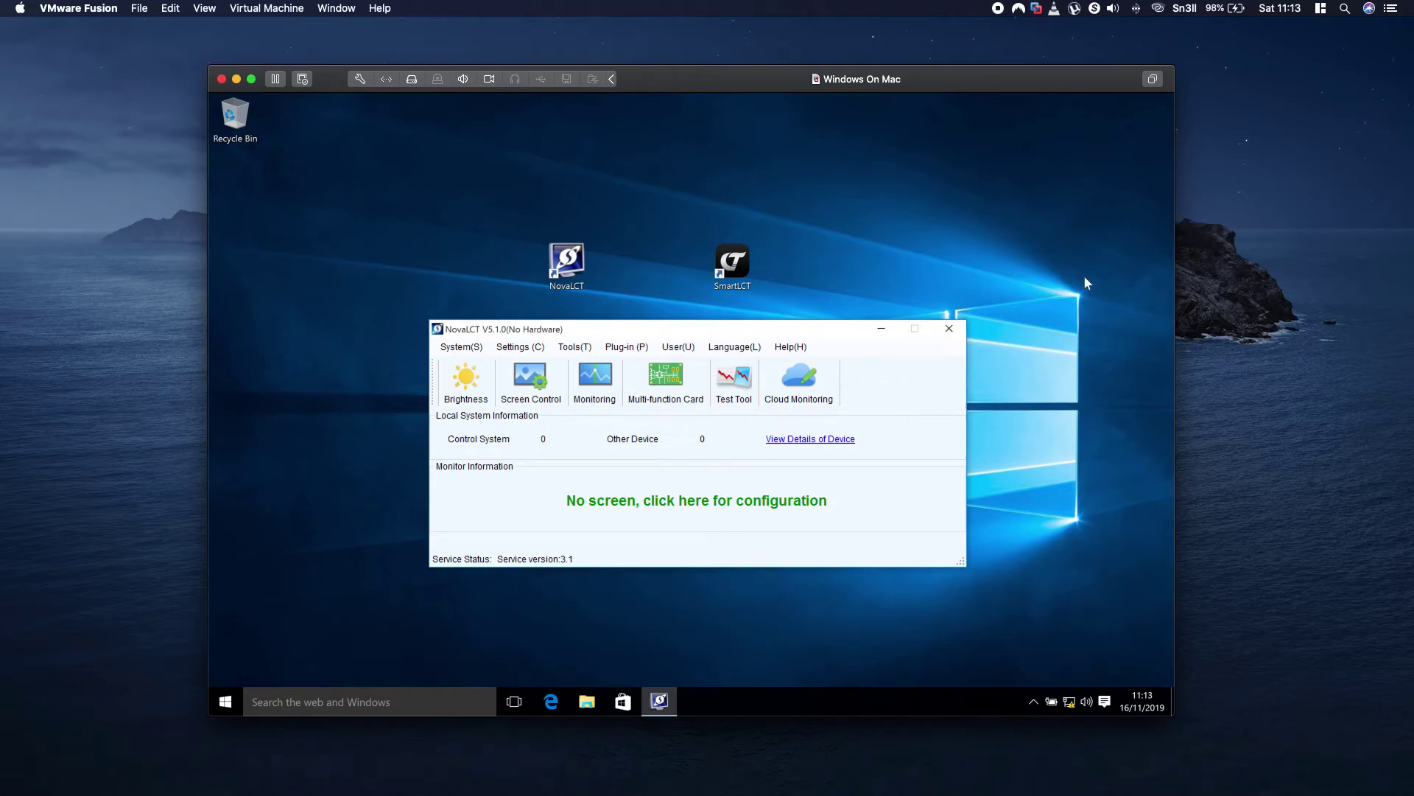
click(1037, 8)
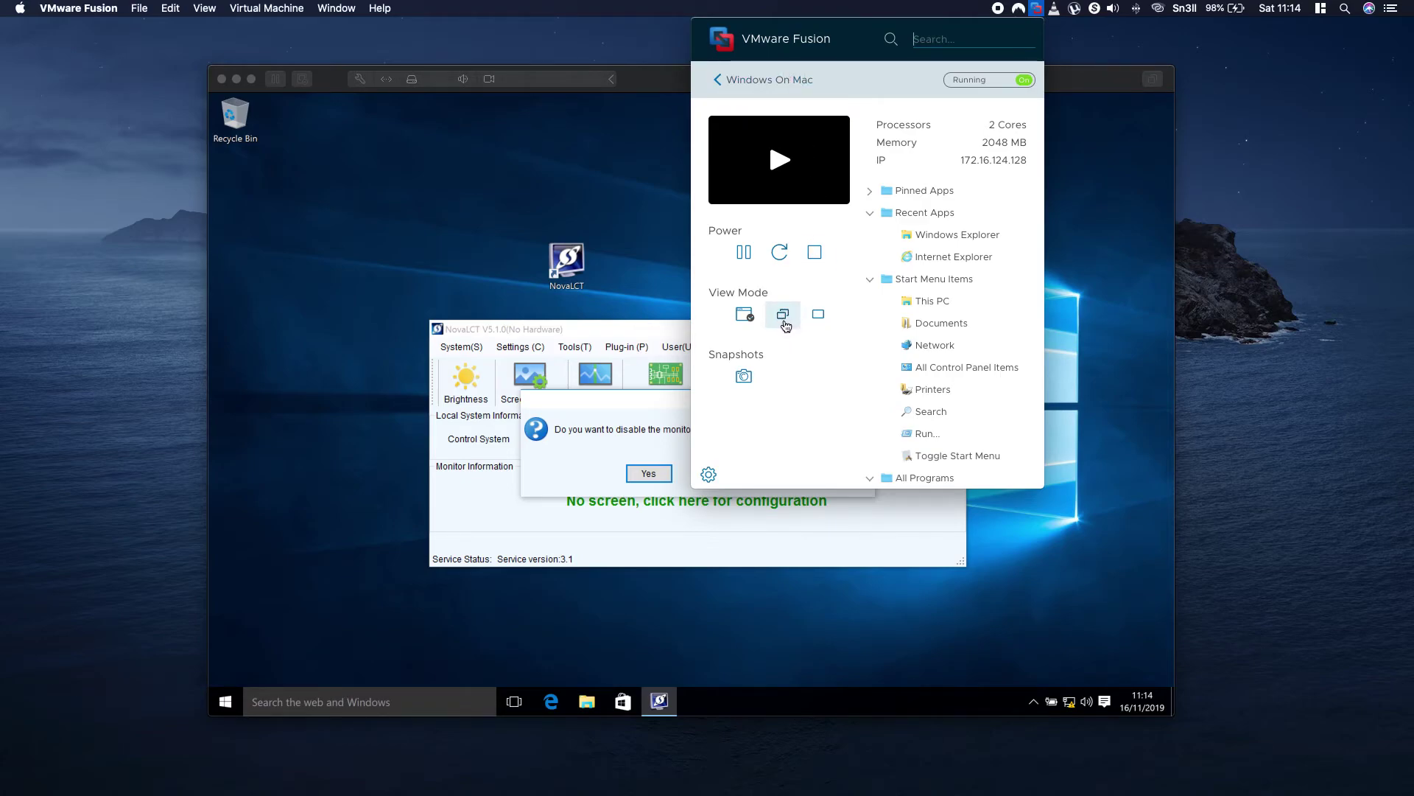
Switch the VM to Unity view and confirm disabling NovaLCT monitoring
click(783, 321)
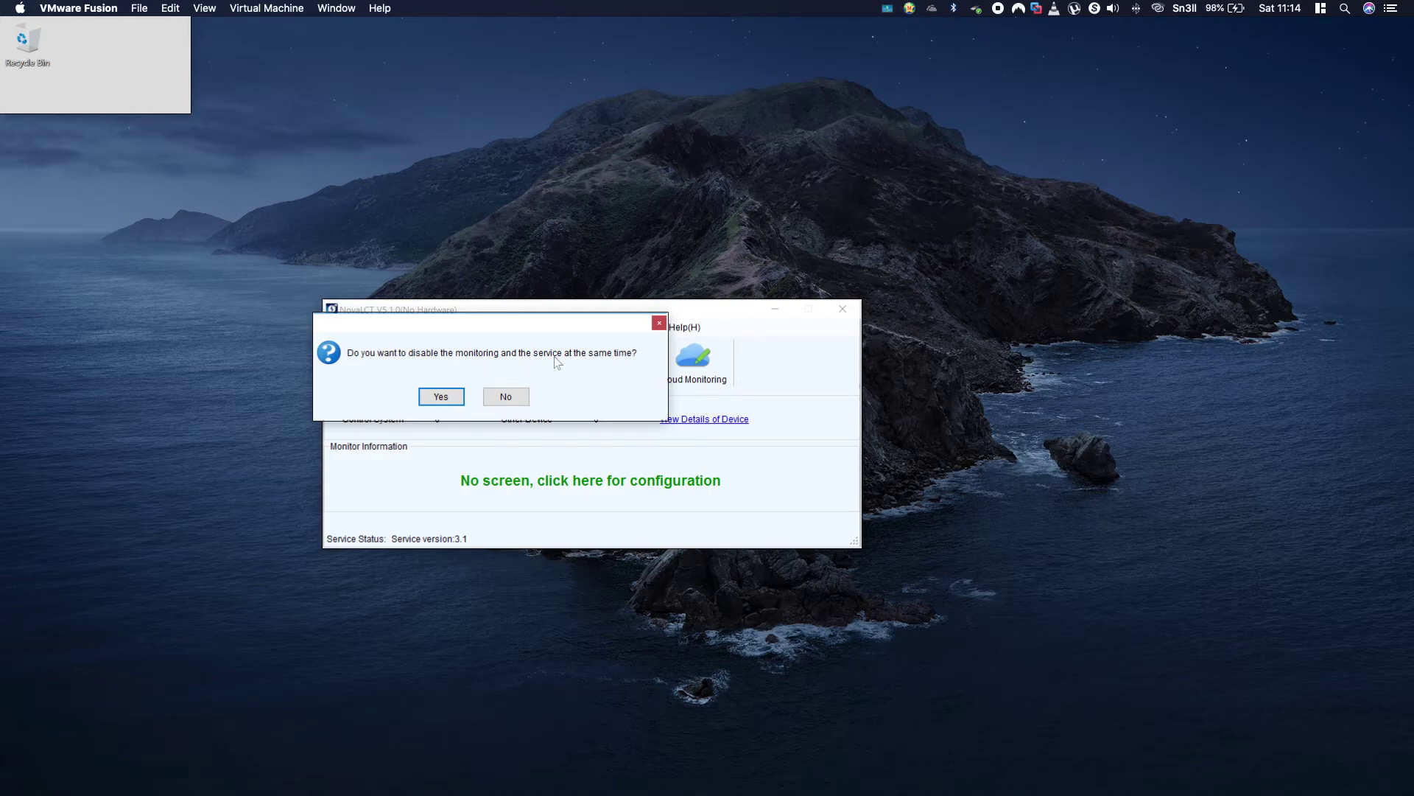
click(659, 323)
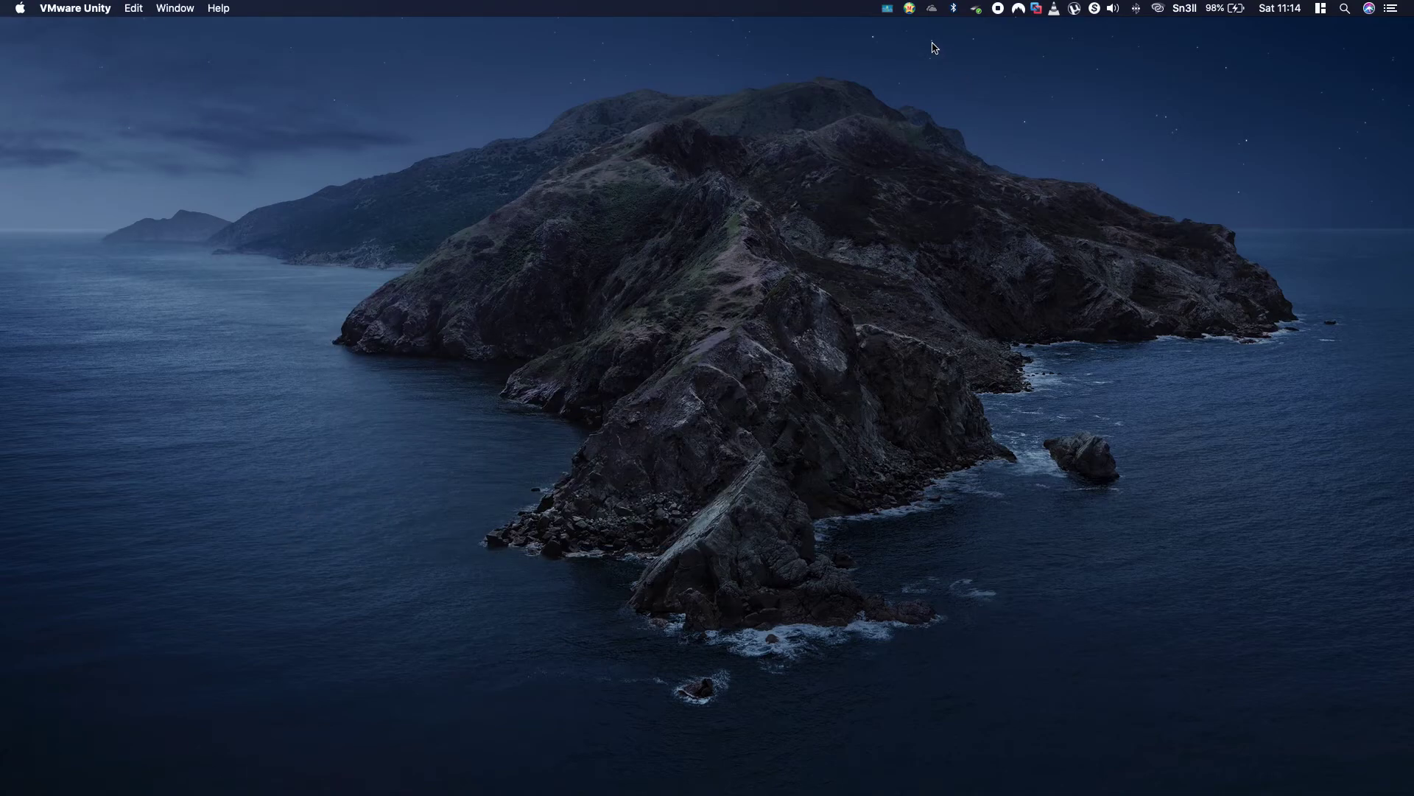
Relaunch NovaLCT from Recent Apps in VMware Fusion's menu-bar panel
click(1037, 9)
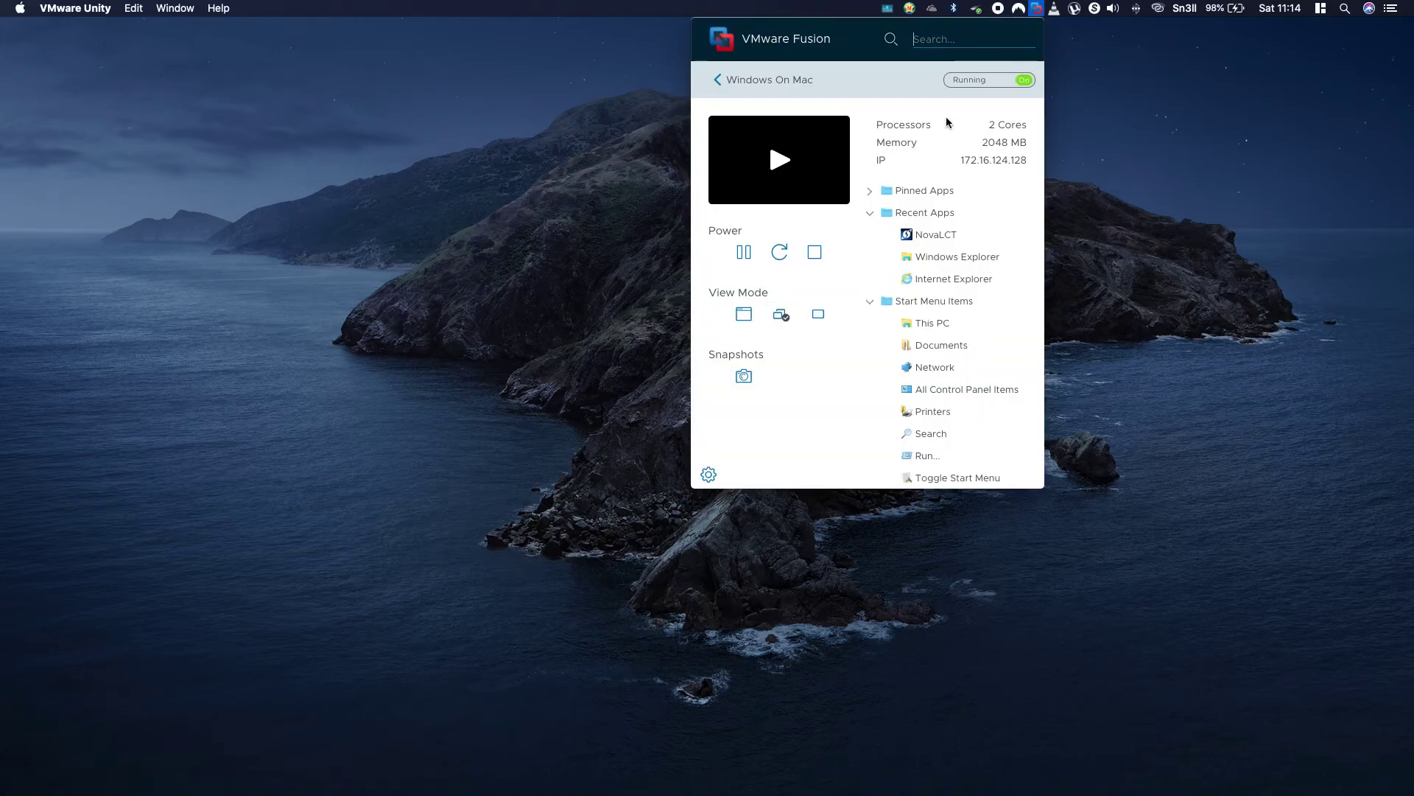
scroll(969, 416, down, 3)
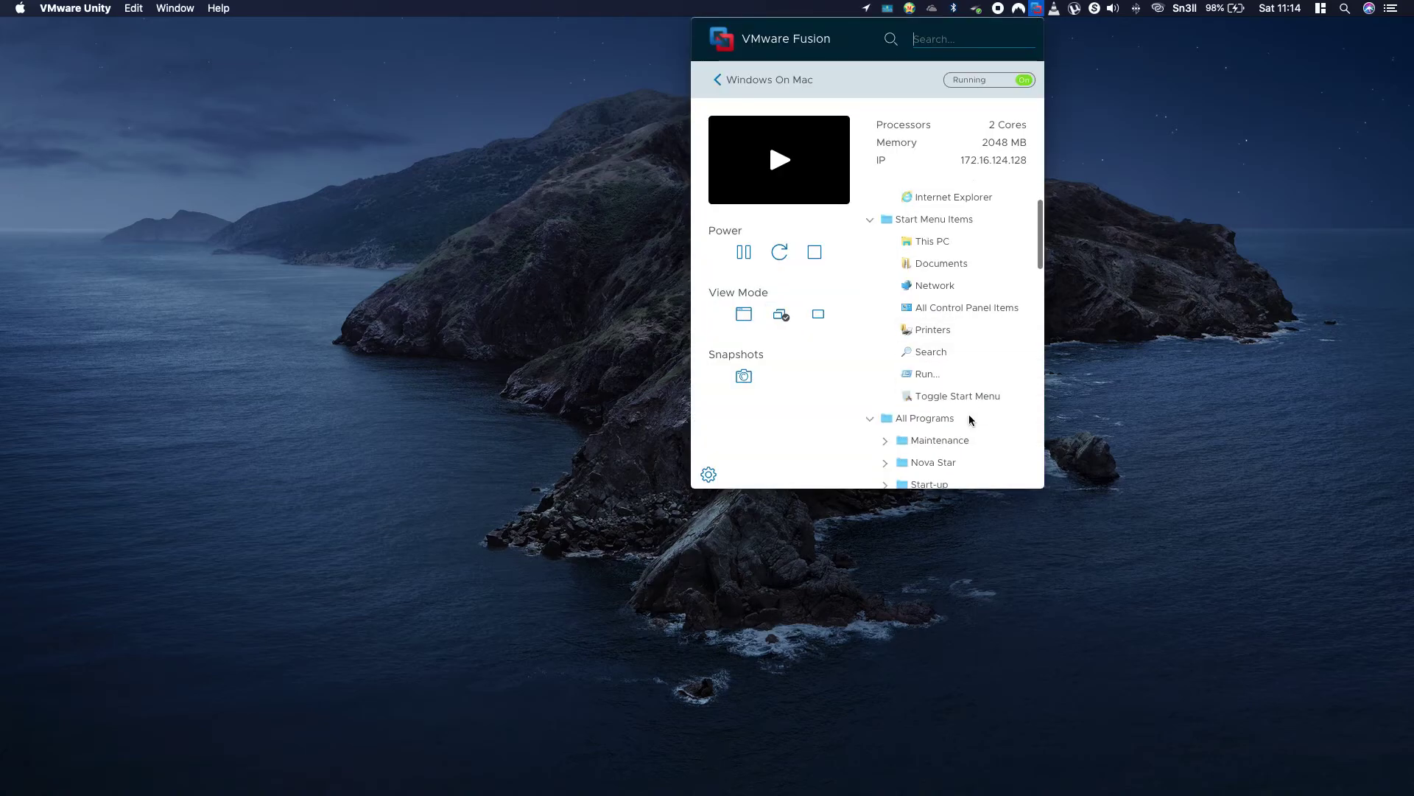
scroll(970, 417, down, 5)
scroll(966, 420, down, 5)
scroll(965, 423, up, 15)
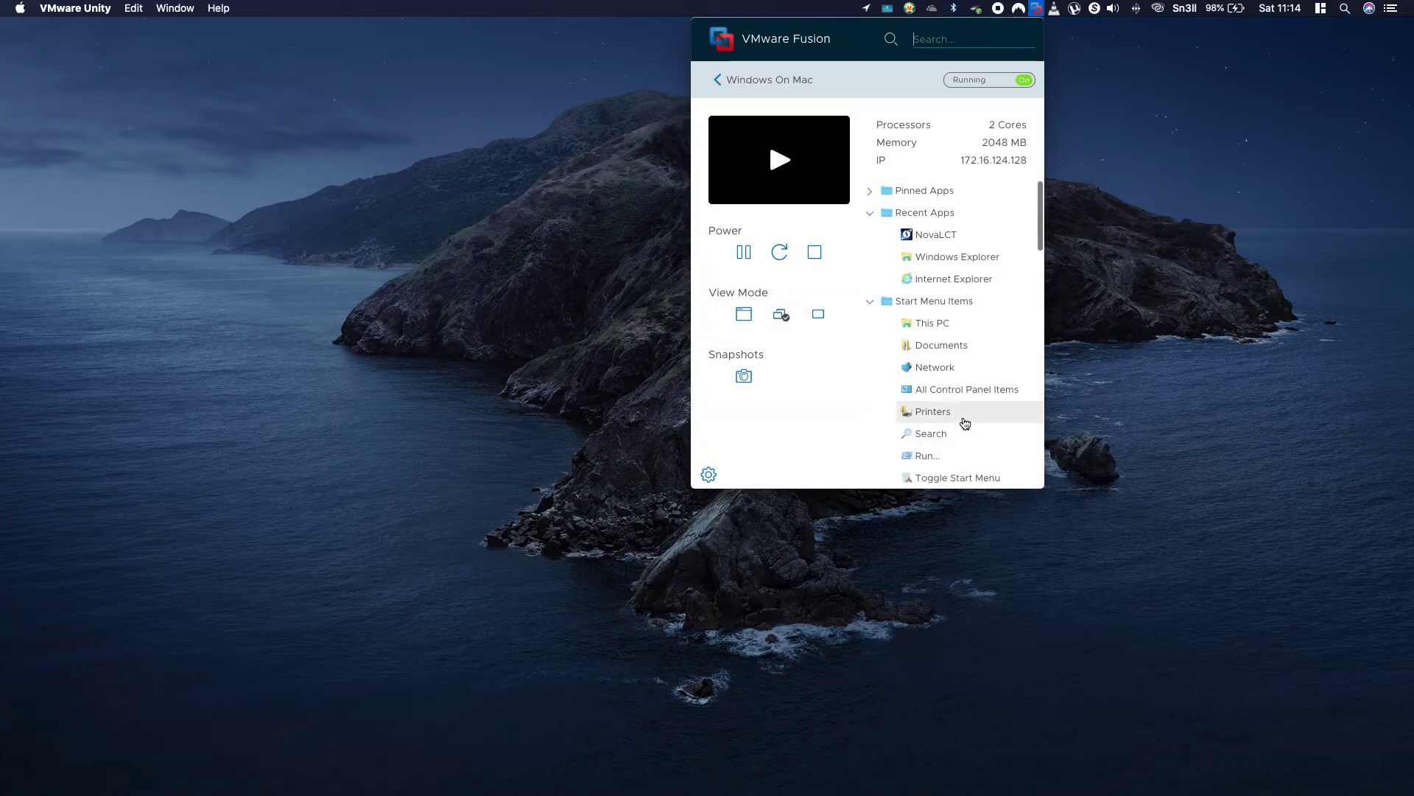
click(950, 236)
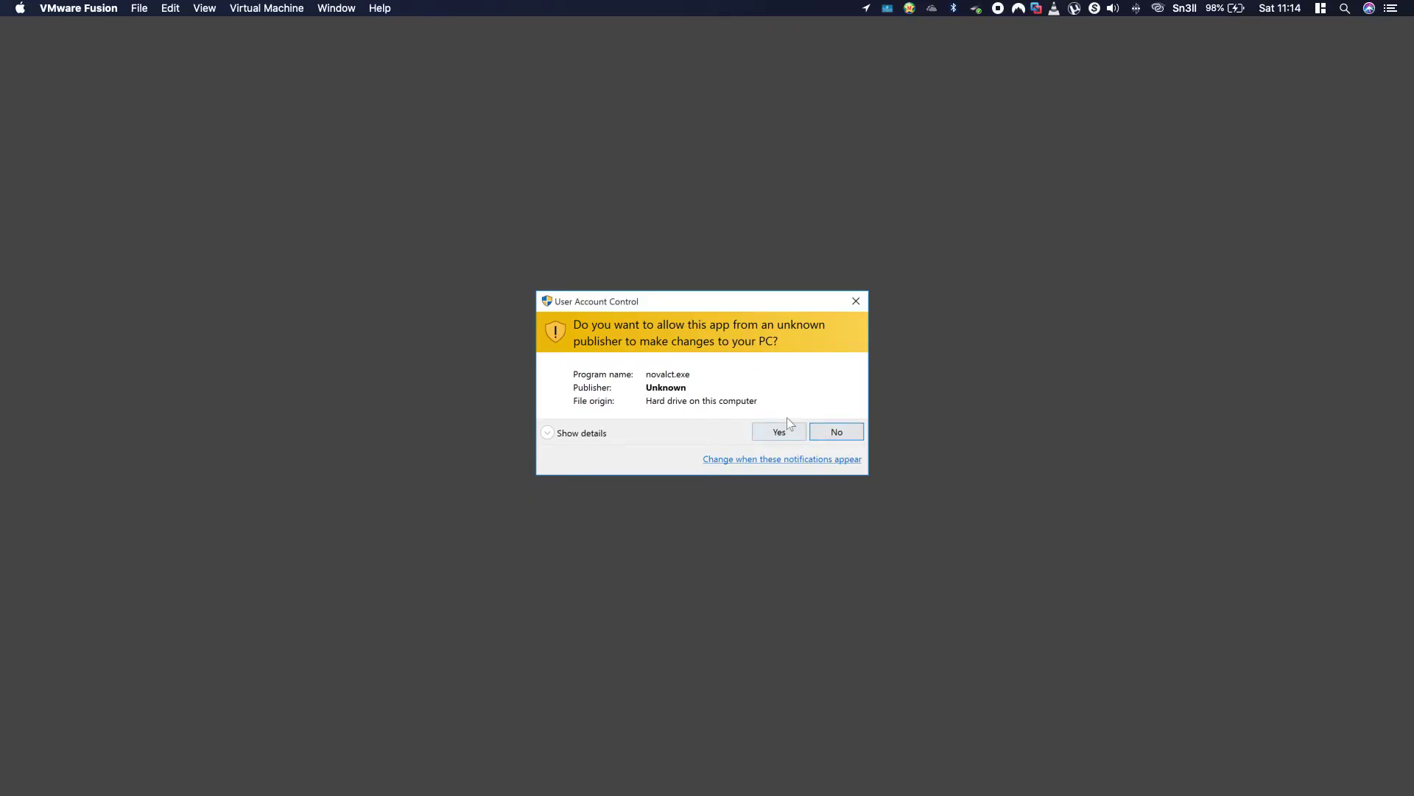
Approve novalct.exe's UAC prompt and center its Unity window on the macOS desktop
click(777, 431)
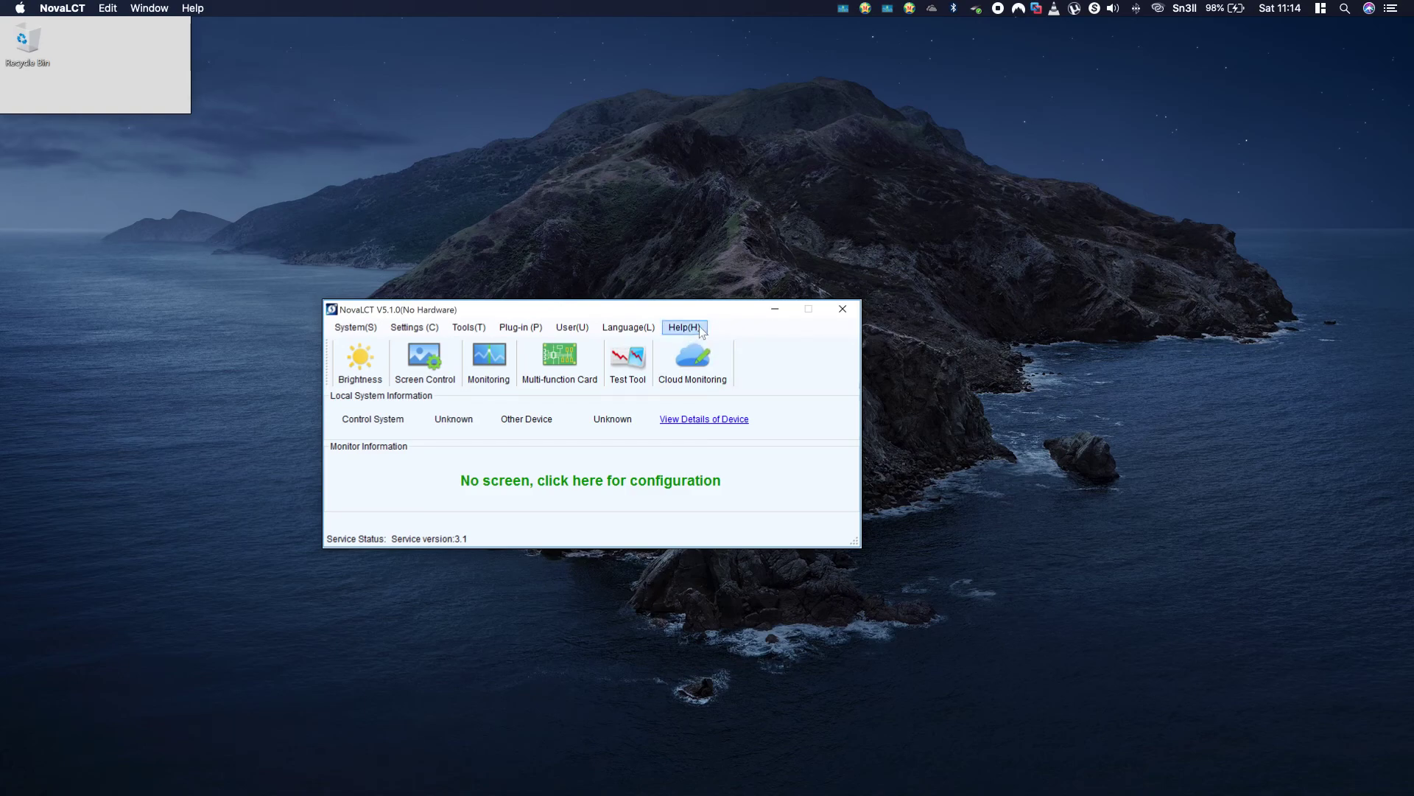
mouse_move(685, 310)
mouse_down()
mouse_move(861, 234)
mouse_move(764, 215)
mouse_up()
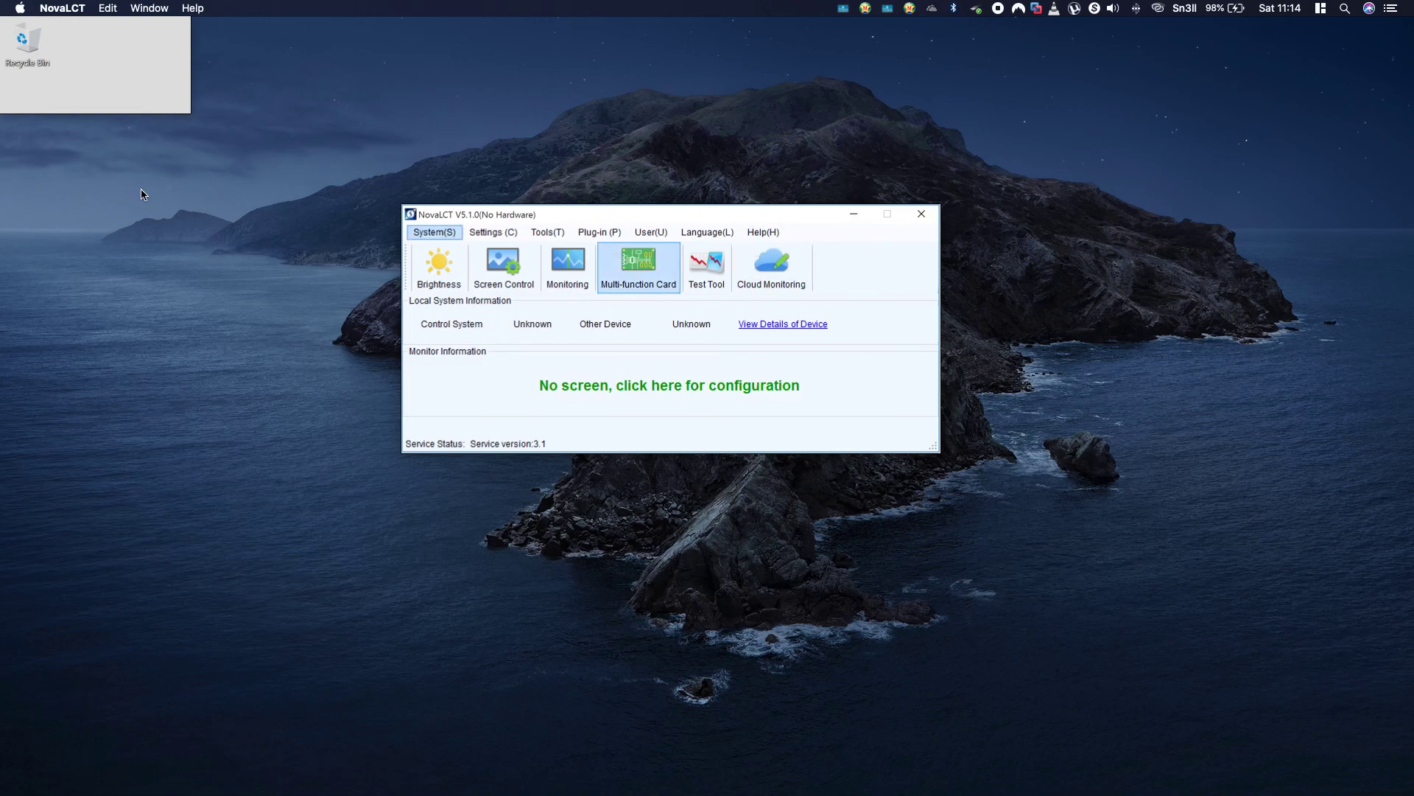